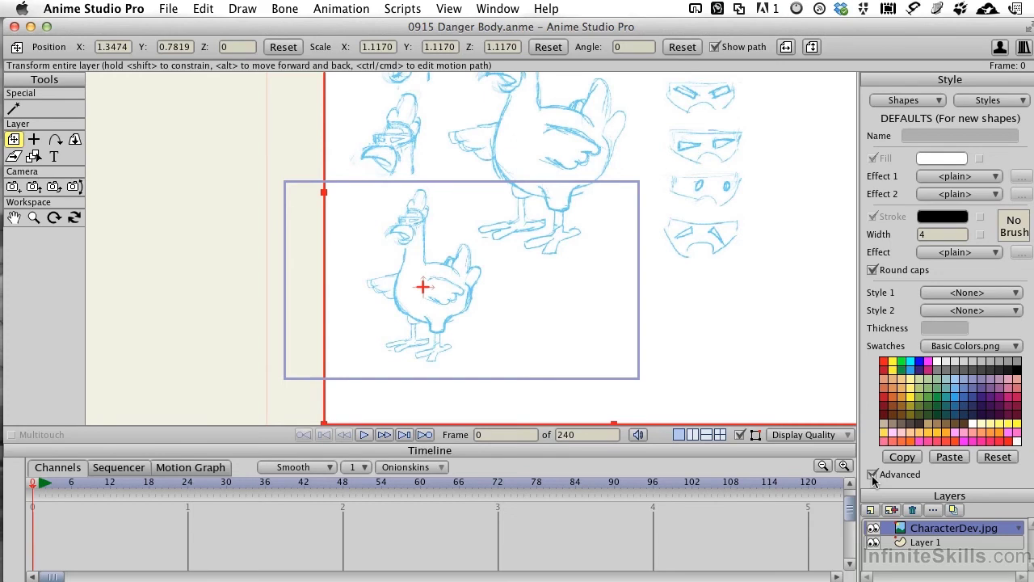
Turn off Advanced in the Style palette so only basic fill, stroke and swatch options show.
left_click(872, 475)
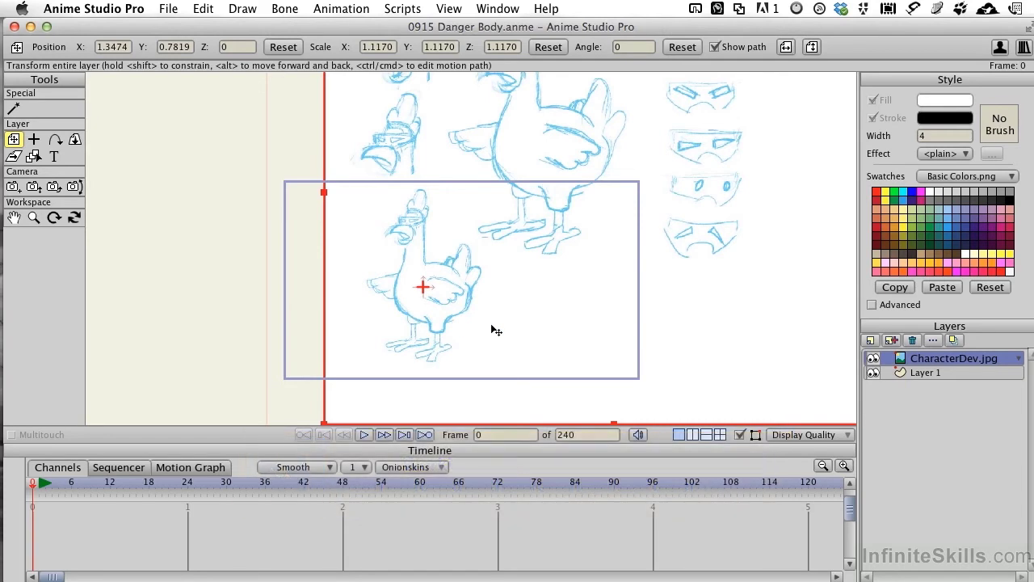
Set the CharacterDev.jpg layer's opacity to 50 in its Layer Settings.
double_click(952, 361)
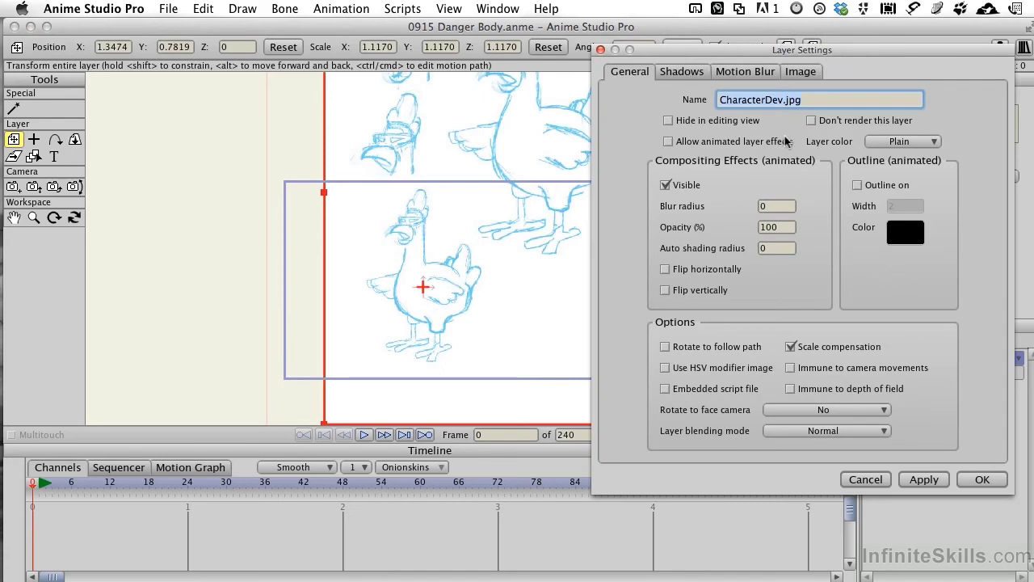
double_click(781, 229)
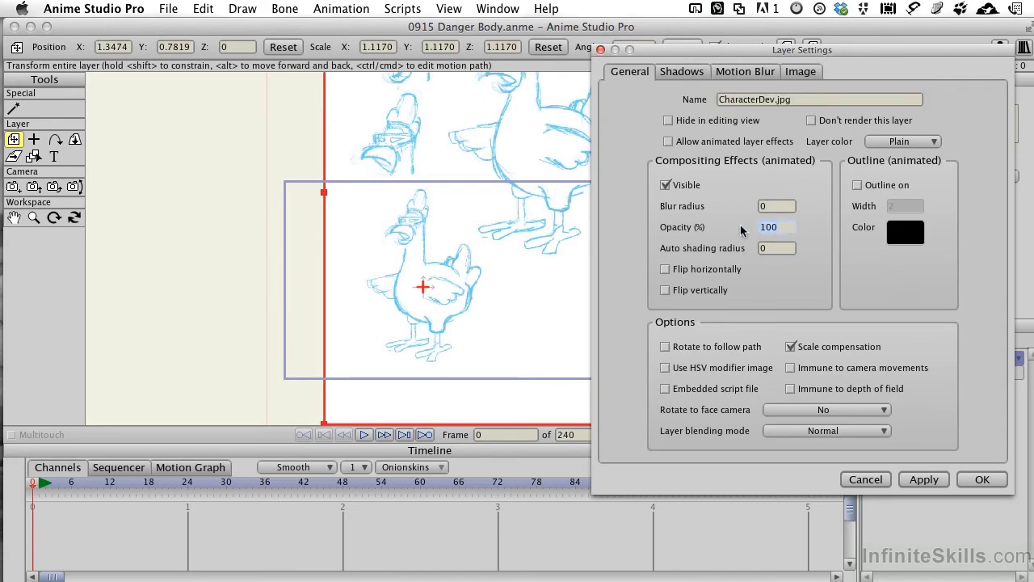
type("50")
left_click(982, 479)
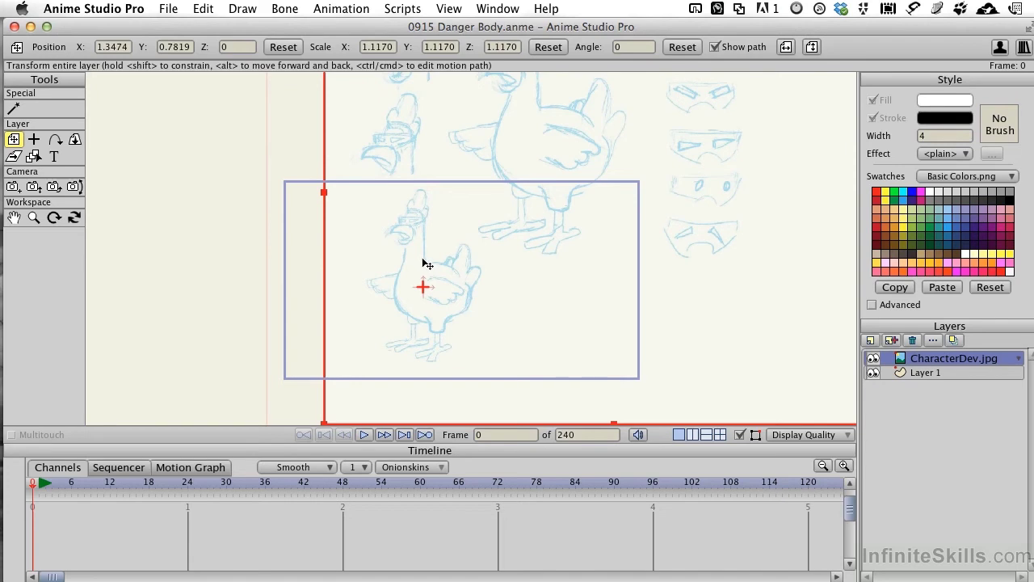
Rename the vector layer 'Layer 1' to 'Main Body'.
double_click(921, 375)
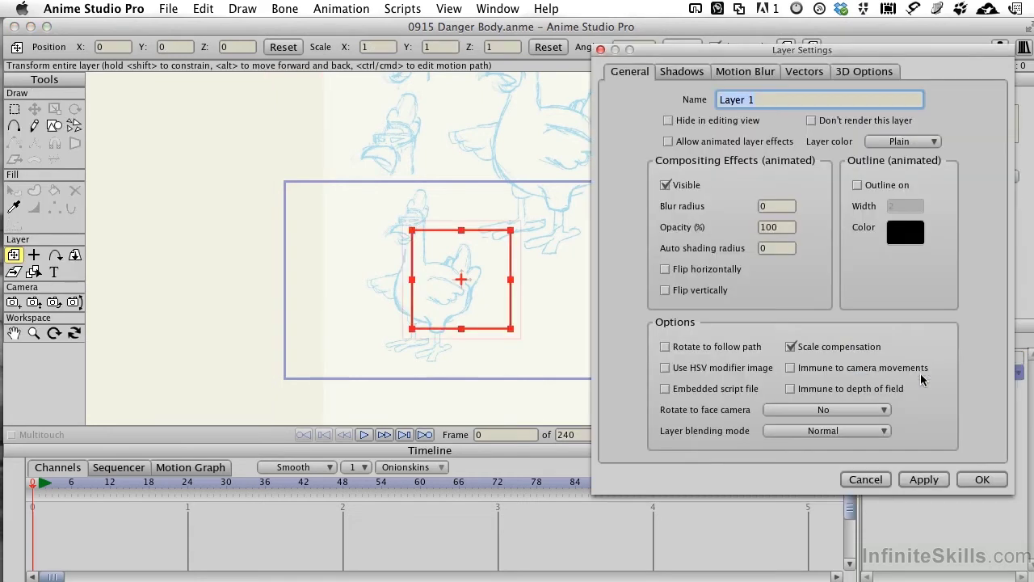
type("Main Body")
key("Return")
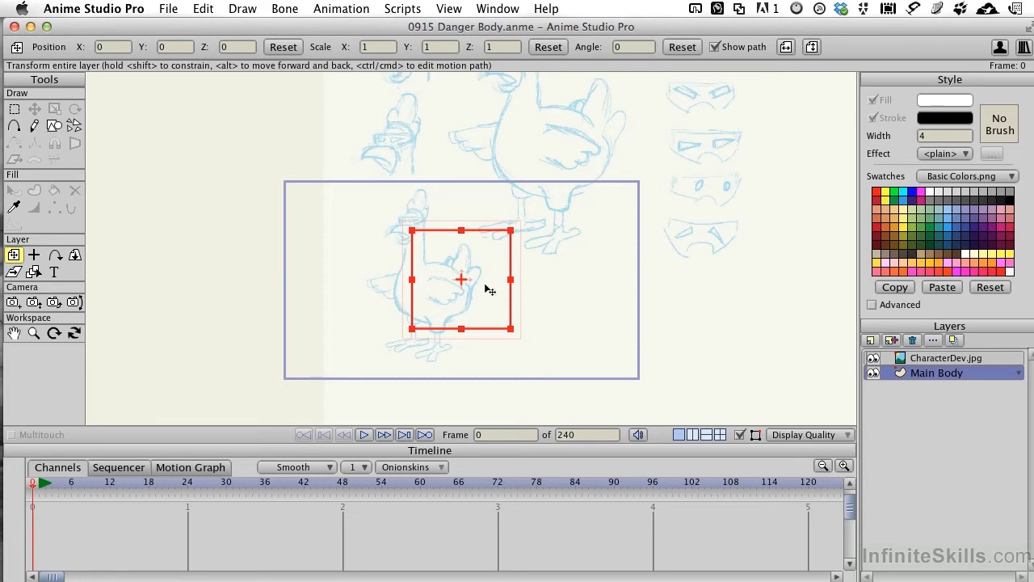
Zoom in and pan so the chicken sketch is centred in view.
scroll(486, 290, "up", 5)
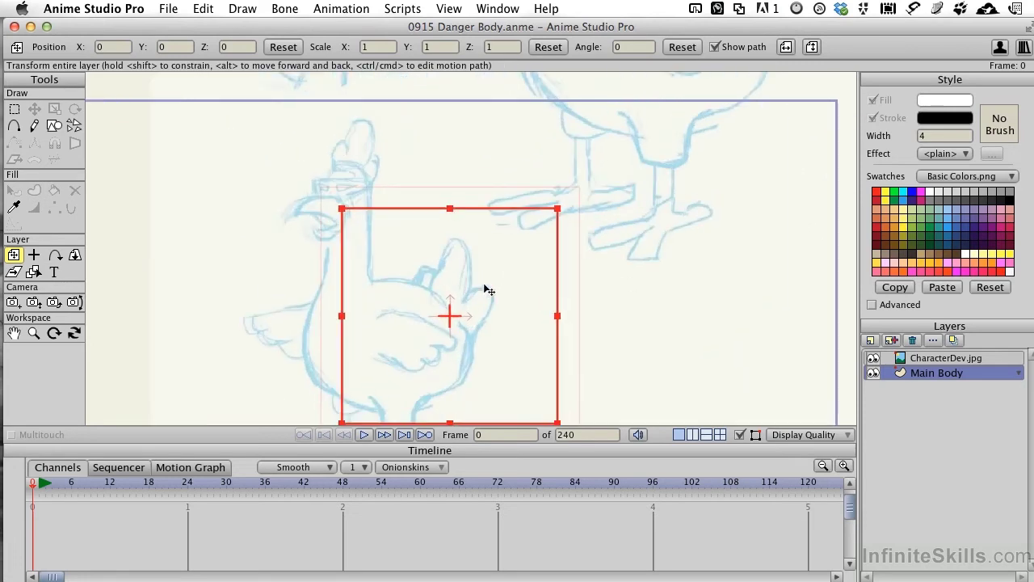
left_click_drag(485, 289, 593, 238)
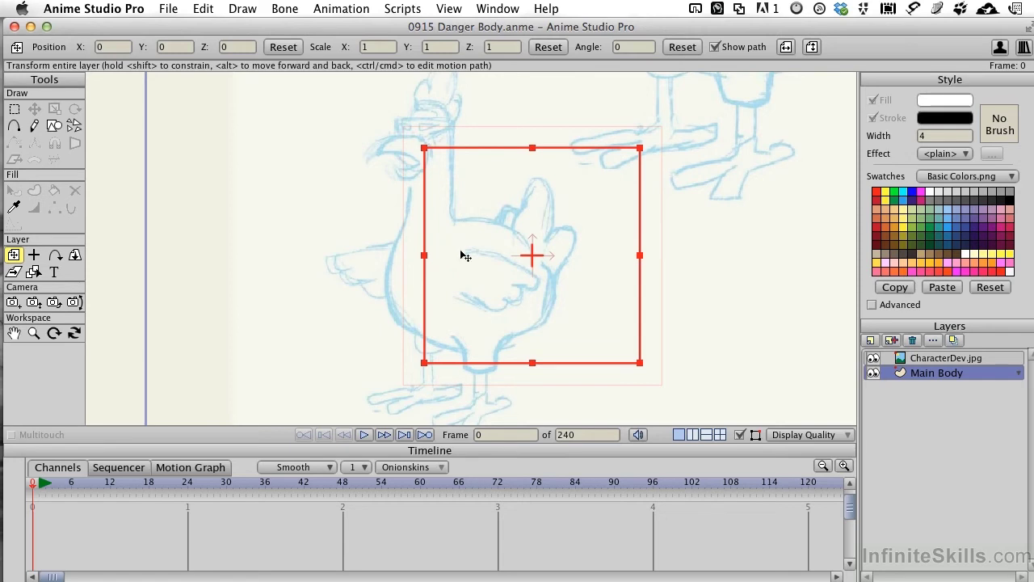
Trace the chicken's belly, neck and head over the sketch with the Add Point tool.
left_click(16, 129)
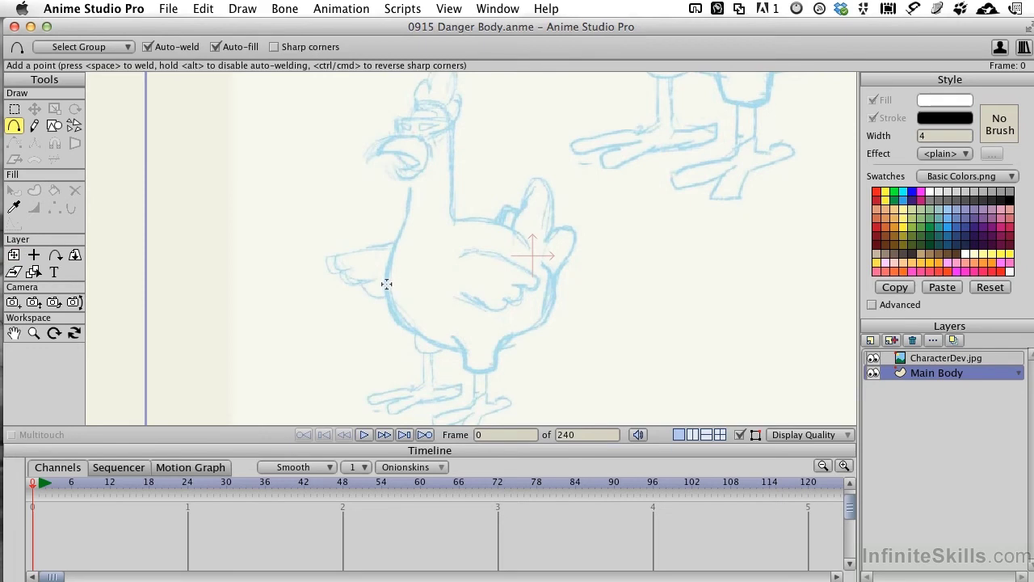
left_click_drag(386, 284, 464, 217)
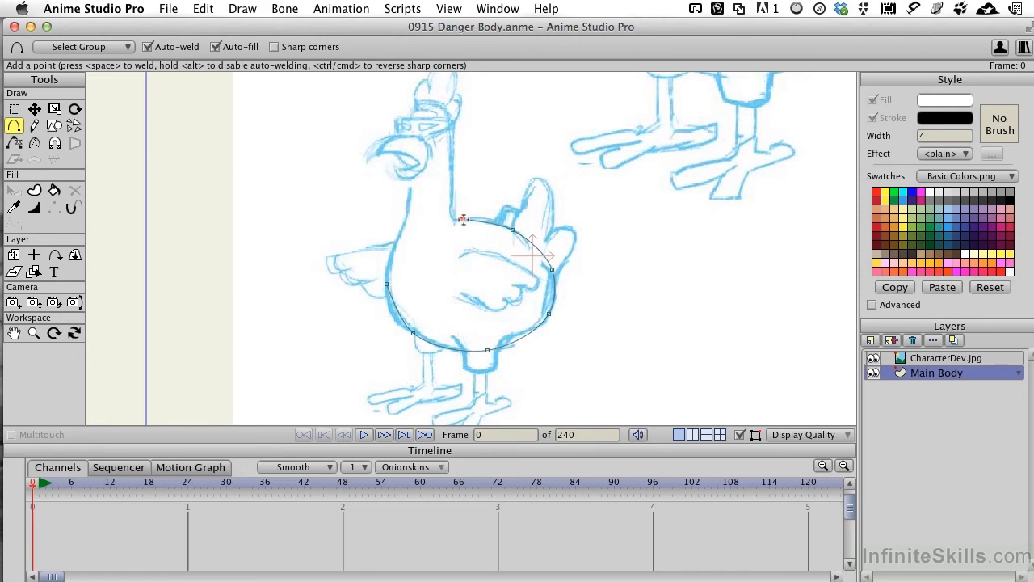
mouse_move(463, 219)
left_mouse_down()
mouse_move(482, 219)
mouse_move(460, 220)
left_mouse_up()
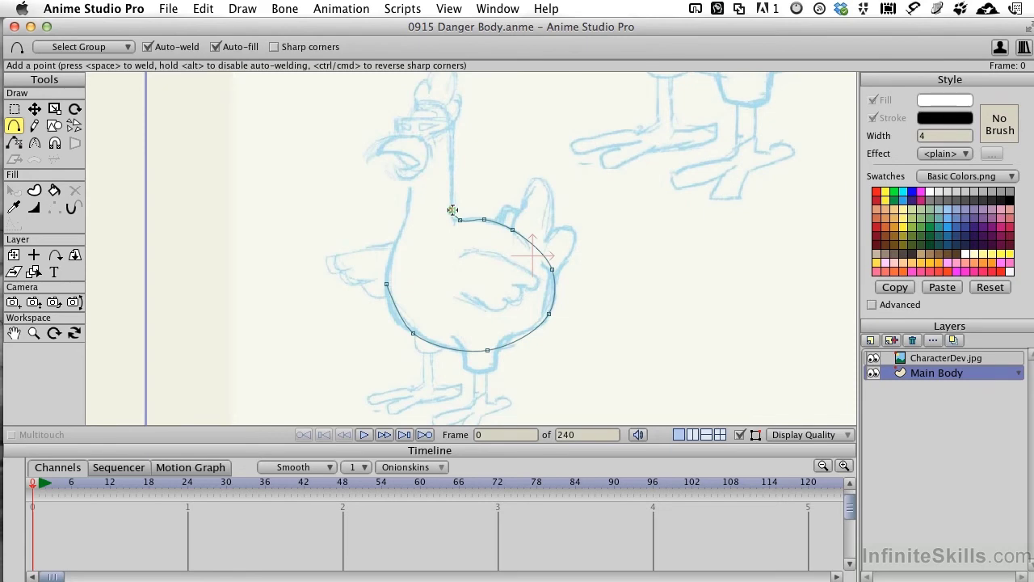
left_click_drag(453, 210, 451, 170)
left_click_drag(452, 169, 452, 140)
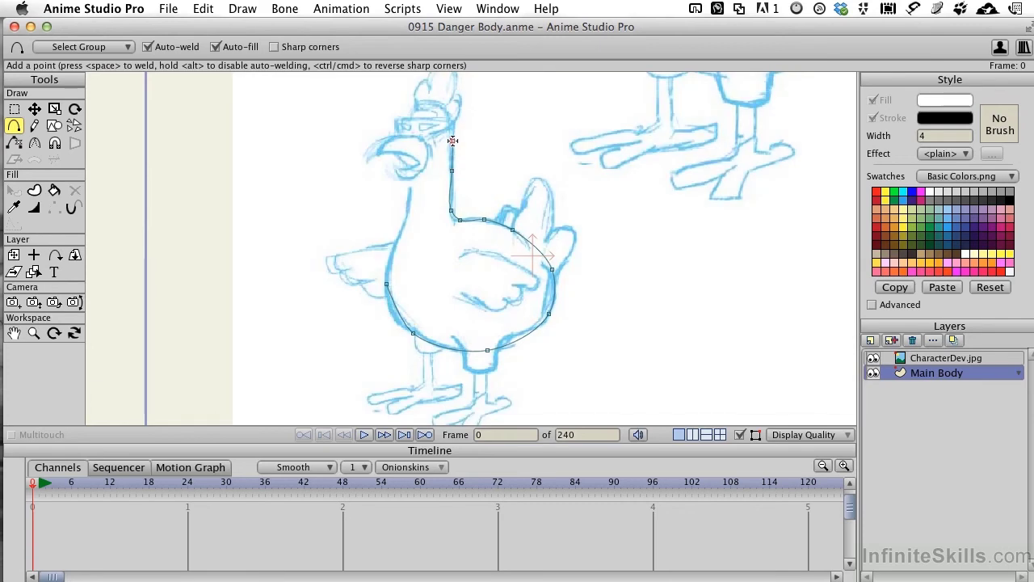
scroll(452, 141, "up", 1)
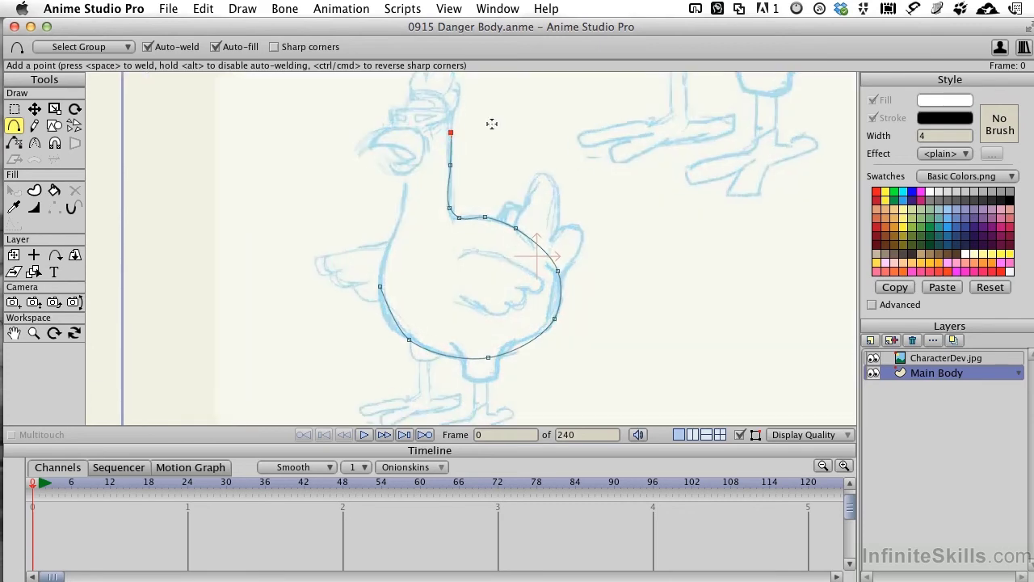
mouse_move(492, 122)
left_mouse_down()
mouse_move(488, 196)
mouse_move(464, 236)
left_mouse_up()
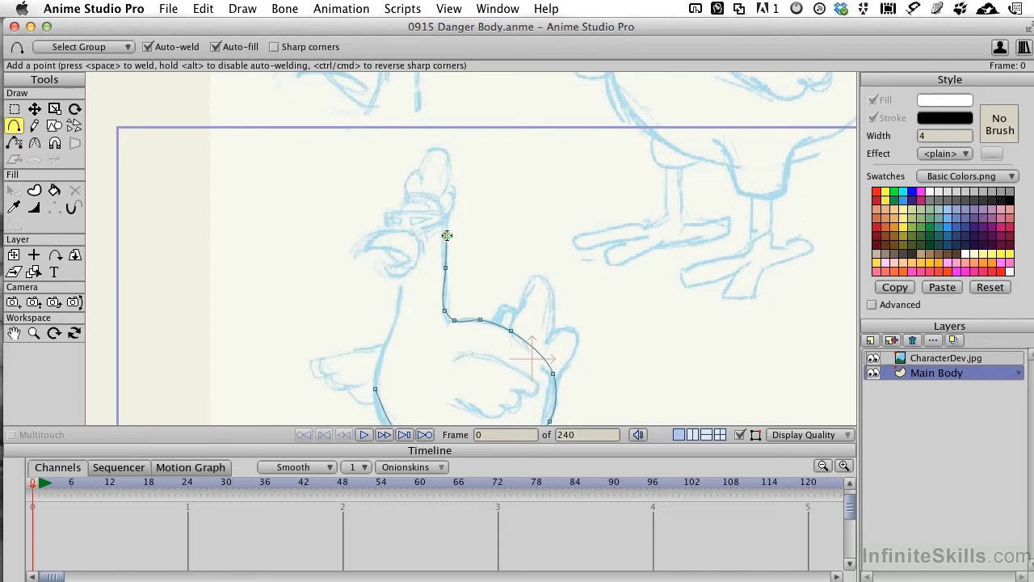
mouse_move(447, 235)
left_mouse_down()
mouse_move(443, 208)
mouse_move(404, 196)
mouse_move(400, 313)
mouse_move(375, 388)
left_mouse_up()
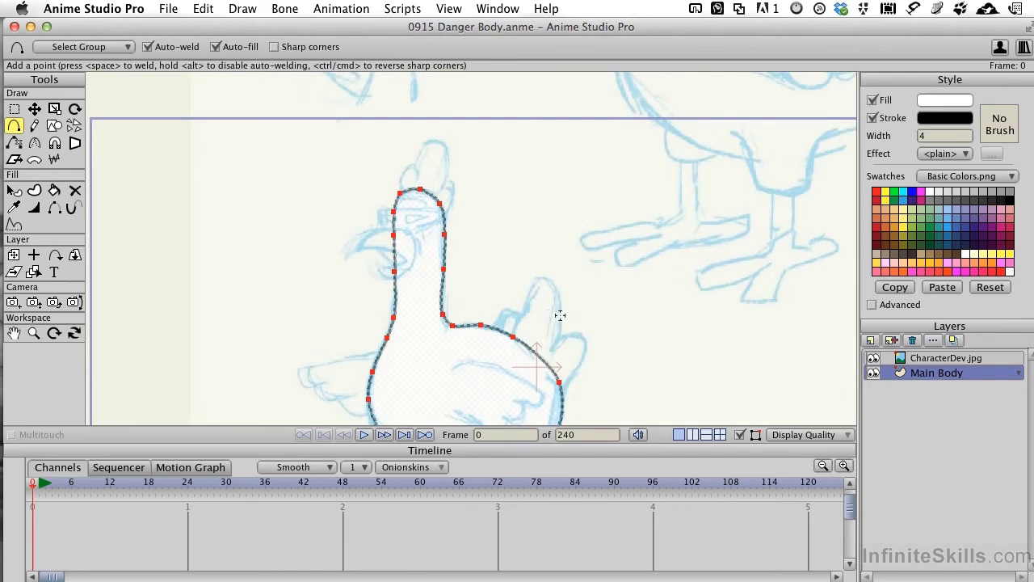
Bend the belly's lower-left curve with Curvature, then nudge that outline point slightly right.
scroll(557, 315, "down", 5)
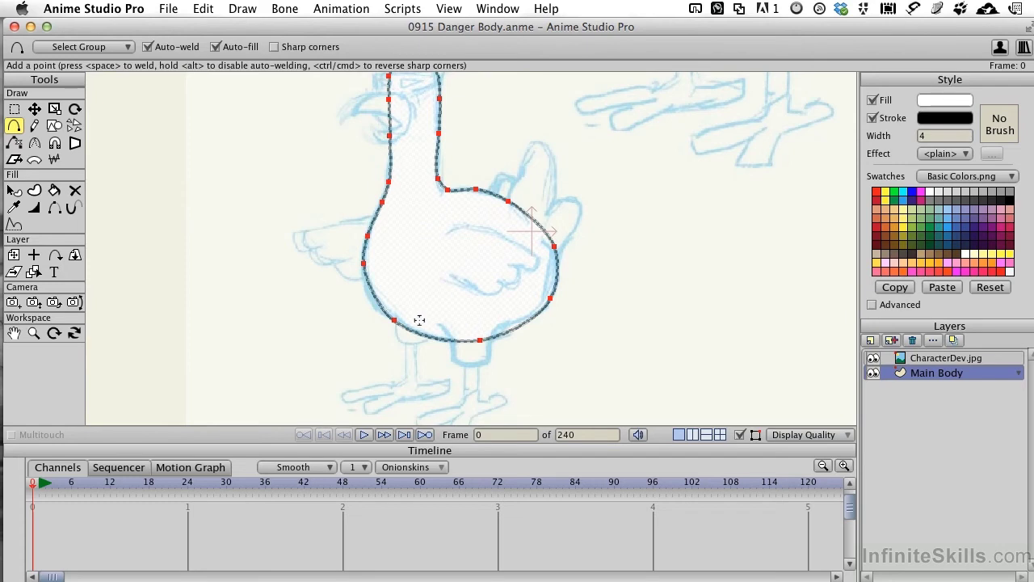
key("c")
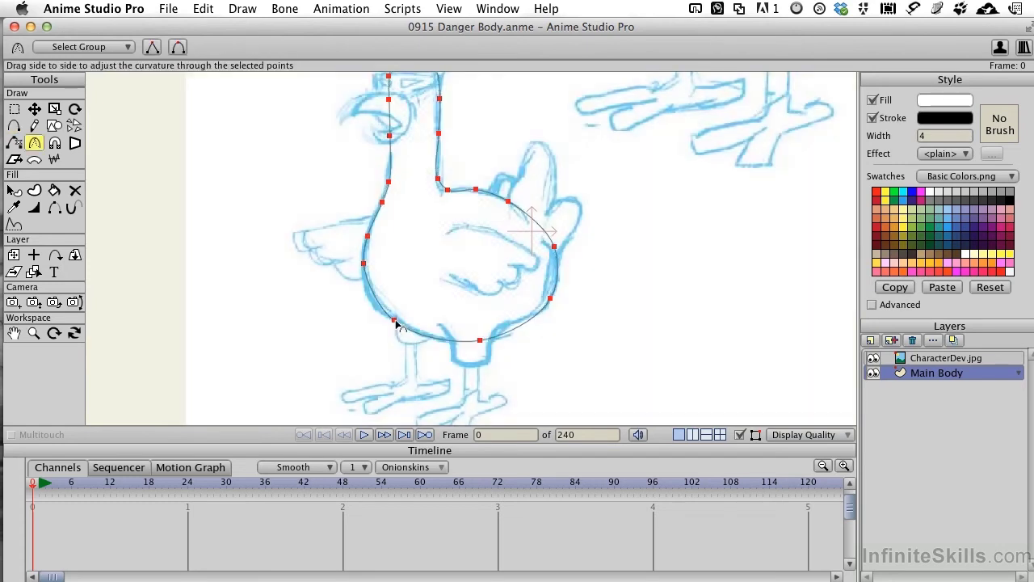
left_click_drag(397, 323, 442, 309)
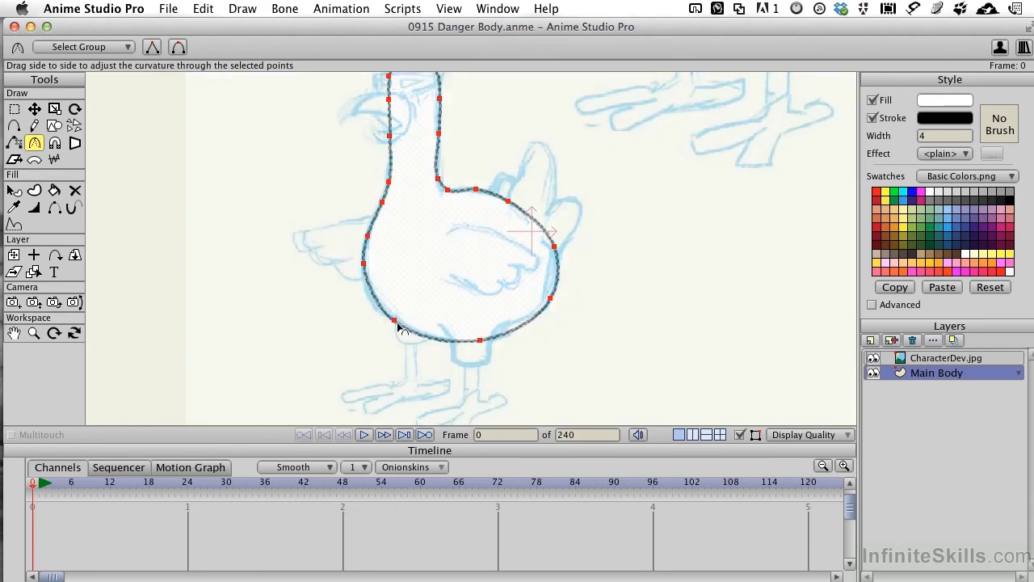
key("t")
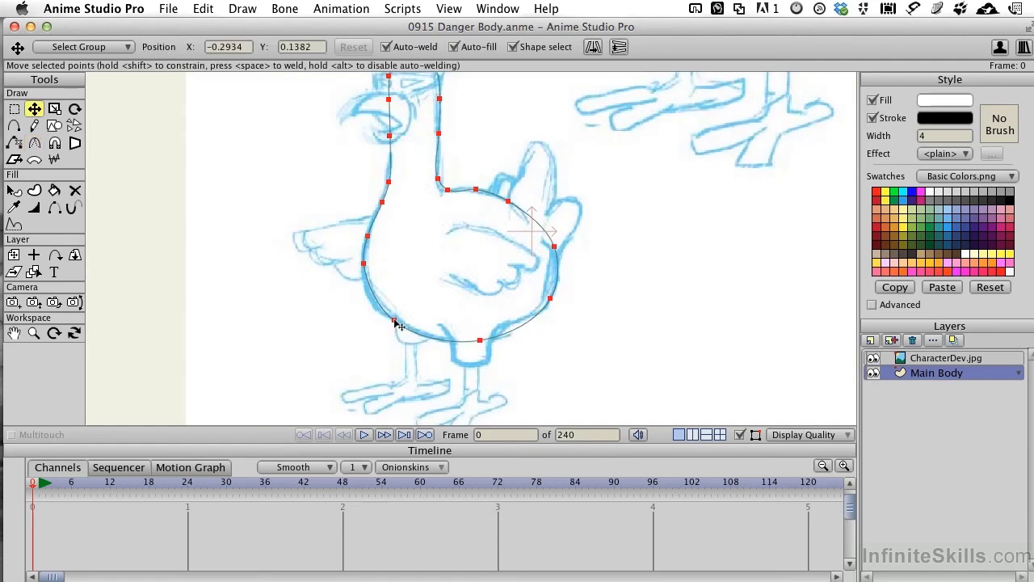
left_click_drag(395, 325, 398, 326)
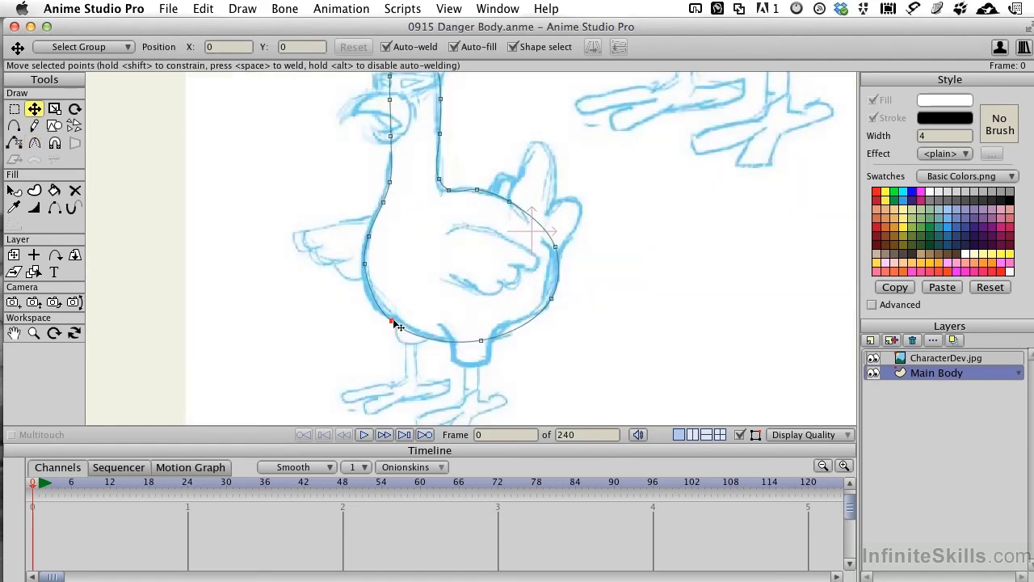
Select the neck's inner-corner point and sharpen its curve with the Curvature tool.
left_click(537, 223)
left_click(511, 201)
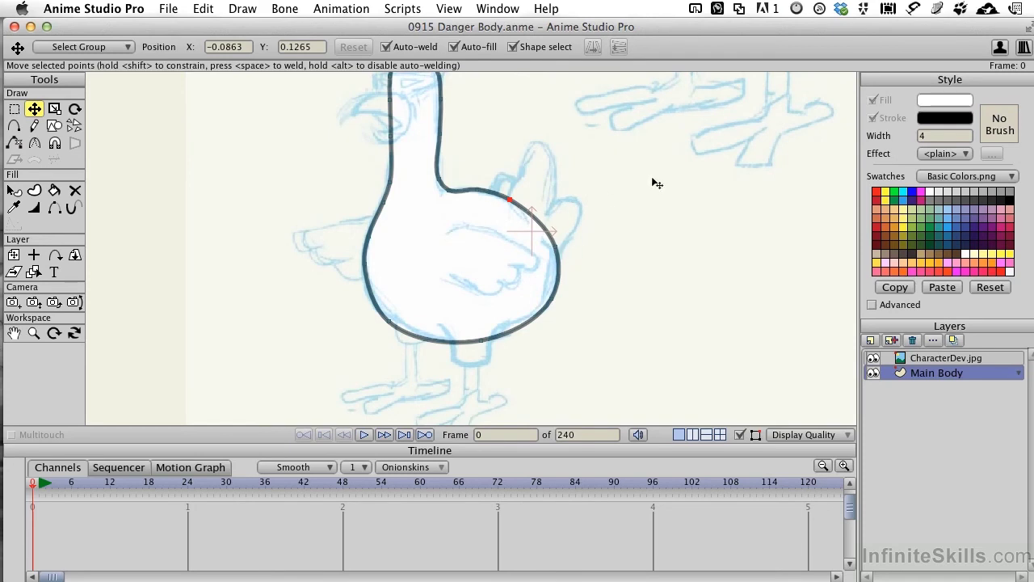
scroll(650, 202, "down", 2)
scroll(520, 164, "up", 2)
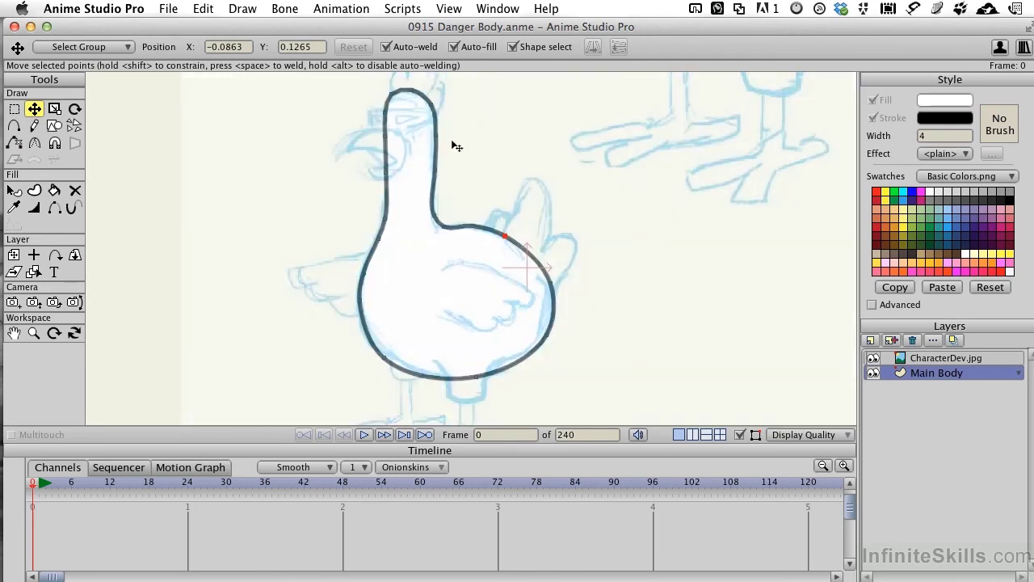
left_click(436, 218)
key("c")
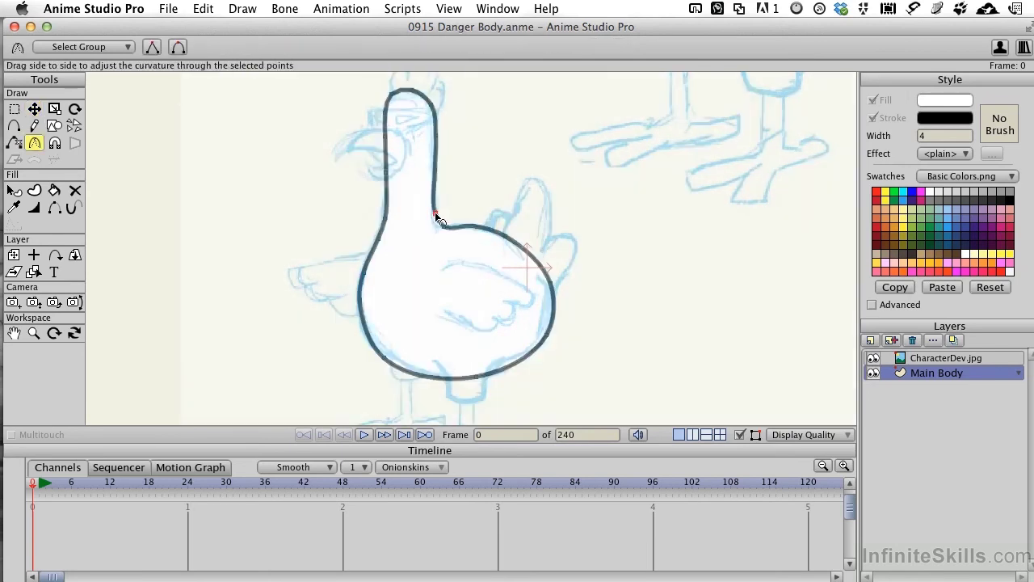
left_click_drag(436, 218, 346, 207)
Smooth the remaining neck curves, round the head top, and hide an upper-back outline edge.
left_click_drag(443, 226, 401, 210)
left_click_drag(438, 180, 437, 198)
left_click_drag(436, 136, 352, 138)
left_click_drag(385, 172, 369, 169)
left_click(54, 207)
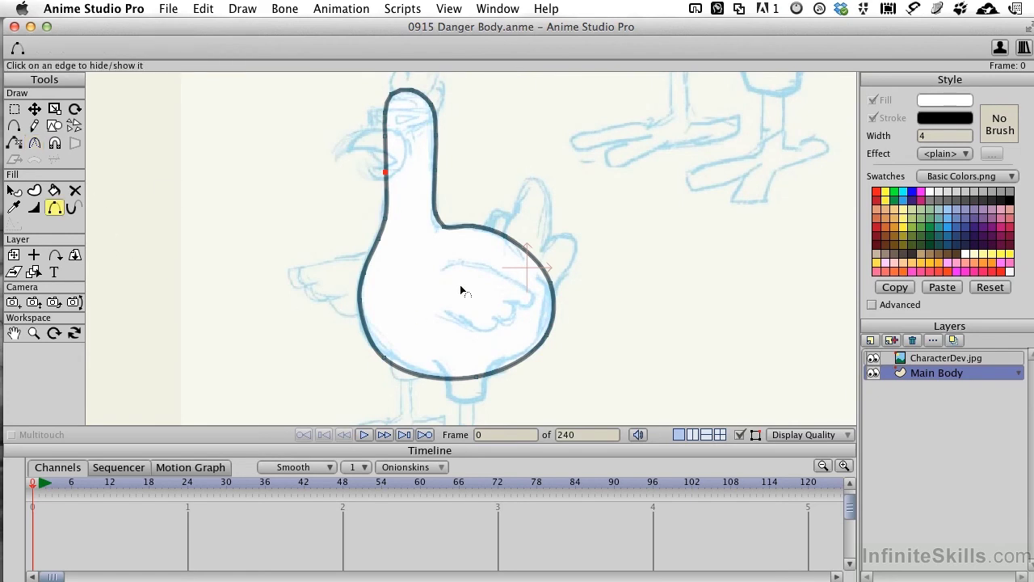
left_click(534, 260)
Vary the outline width around the belly and left side, thickening the lower-right point.
key("w")
left_click_drag(390, 360, 415, 361)
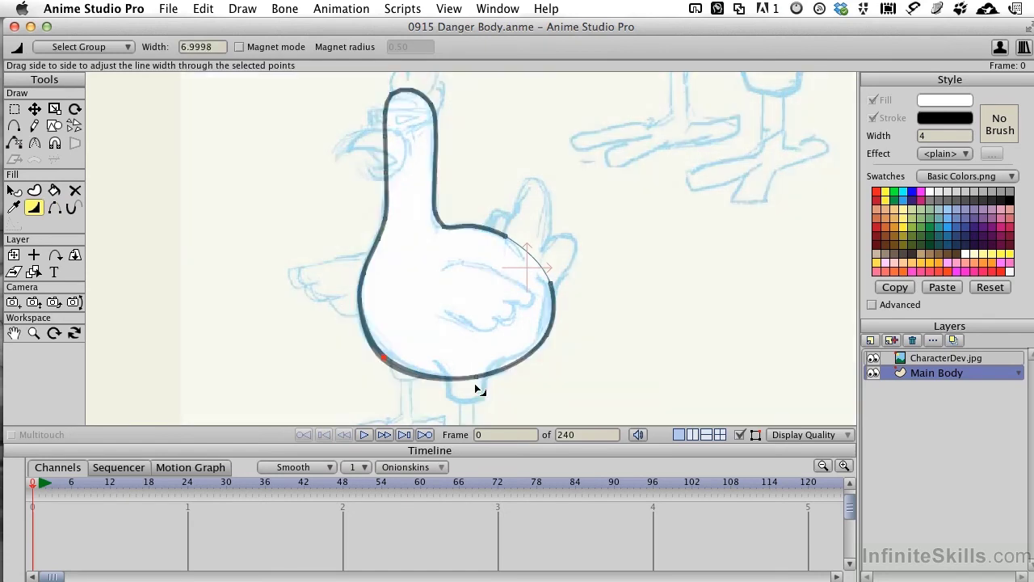
left_click_drag(479, 381, 512, 374)
mouse_move(370, 277)
left_mouse_down()
mouse_move(392, 277)
mouse_move(364, 277)
mouse_move(372, 298)
left_mouse_up()
left_click_drag(550, 339, 565, 323)
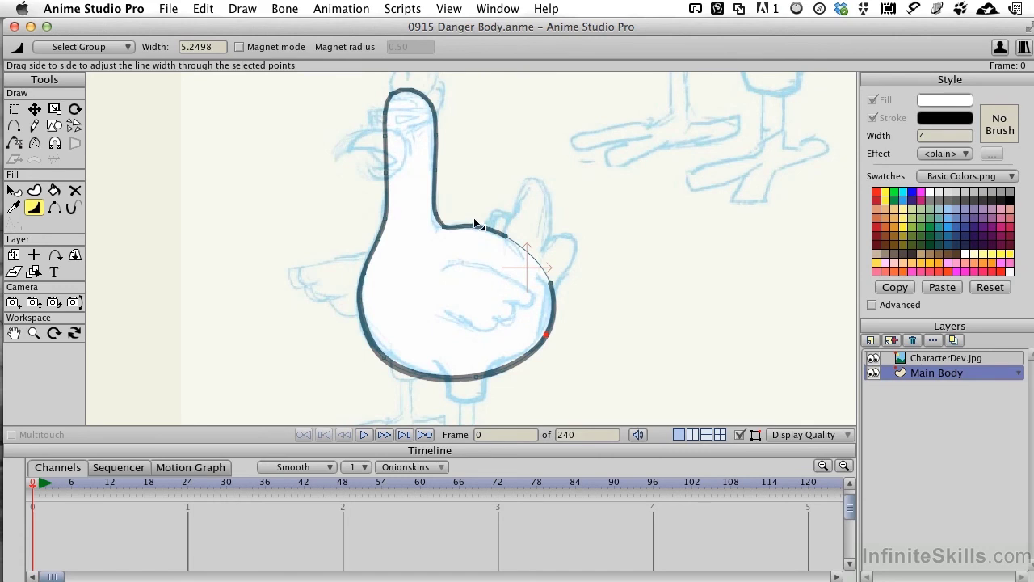
Taper the outline along the back down to zero width toward the tail.
left_click(444, 223)
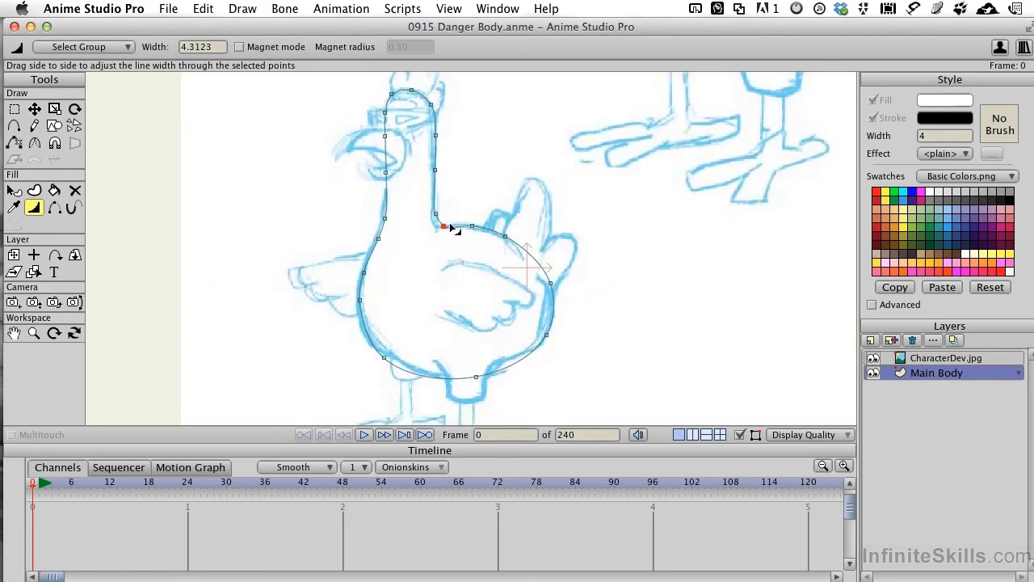
left_click_drag(433, 212, 442, 211)
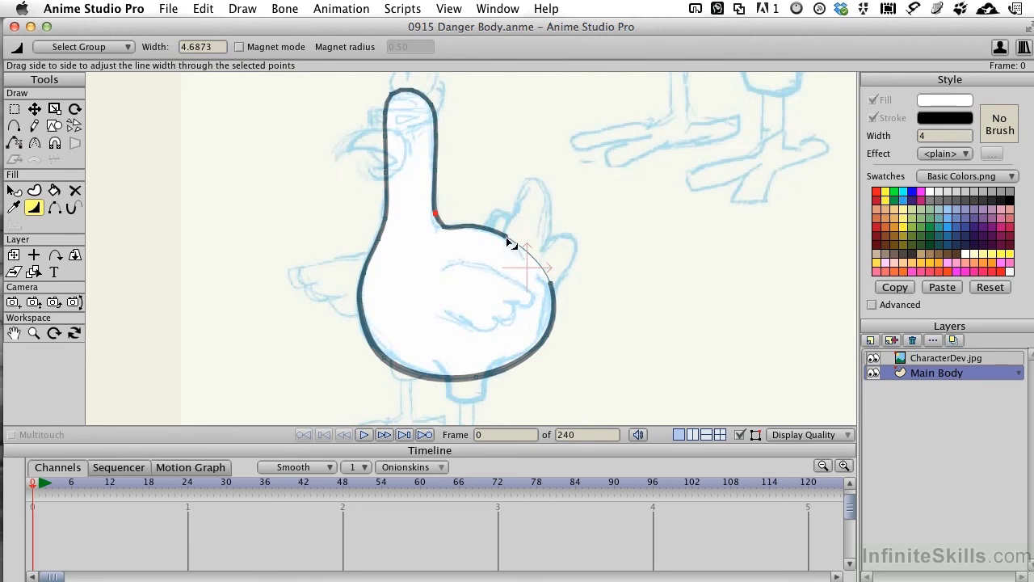
left_click_drag(506, 238, 383, 236)
left_click_drag(554, 288, 386, 268)
key("t")
left_click_drag(554, 284, 544, 269)
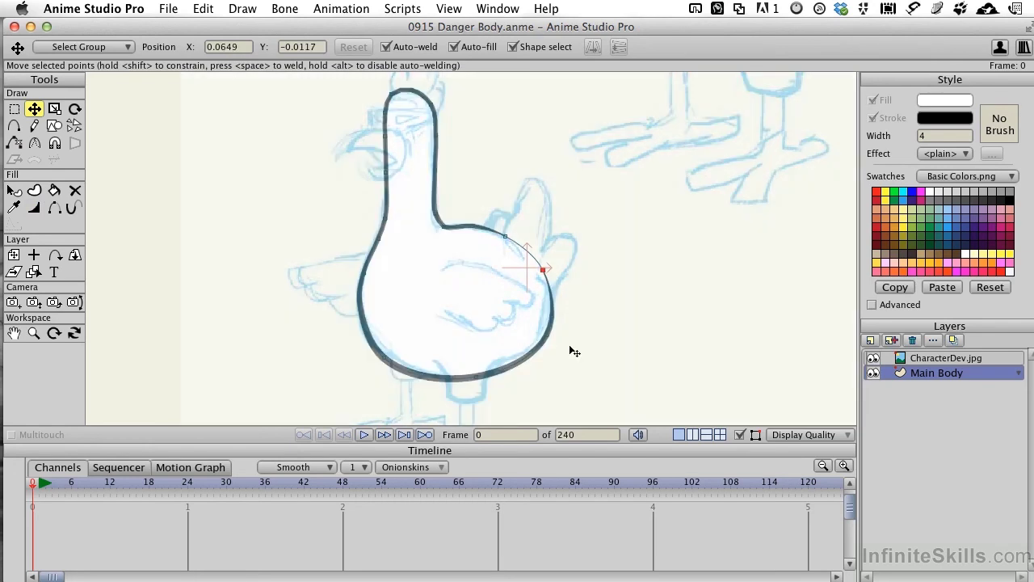
Select the chicken body shape and hide the CharacterDev.jpg sketch layer.
left_click(16, 196)
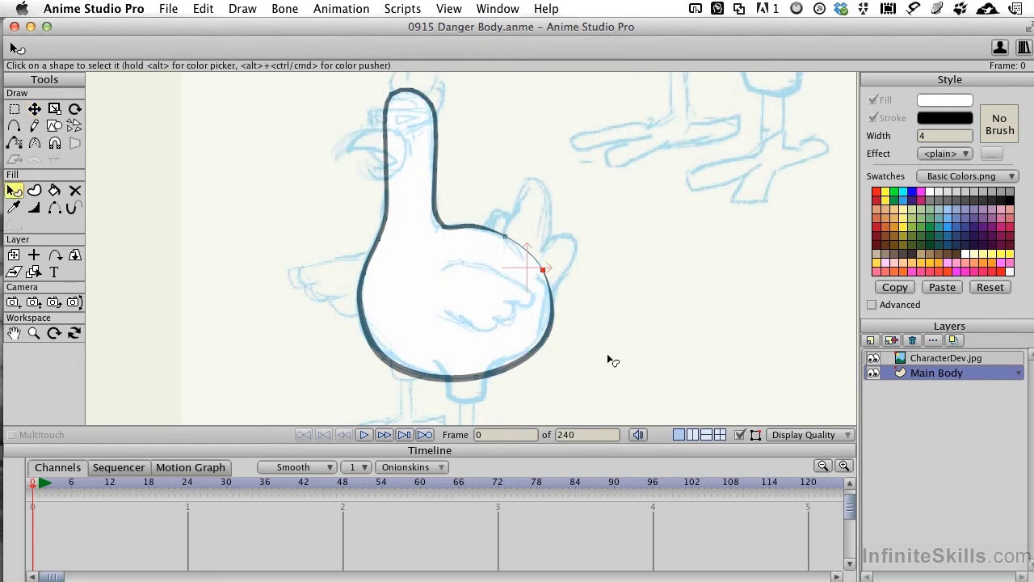
left_click(462, 330)
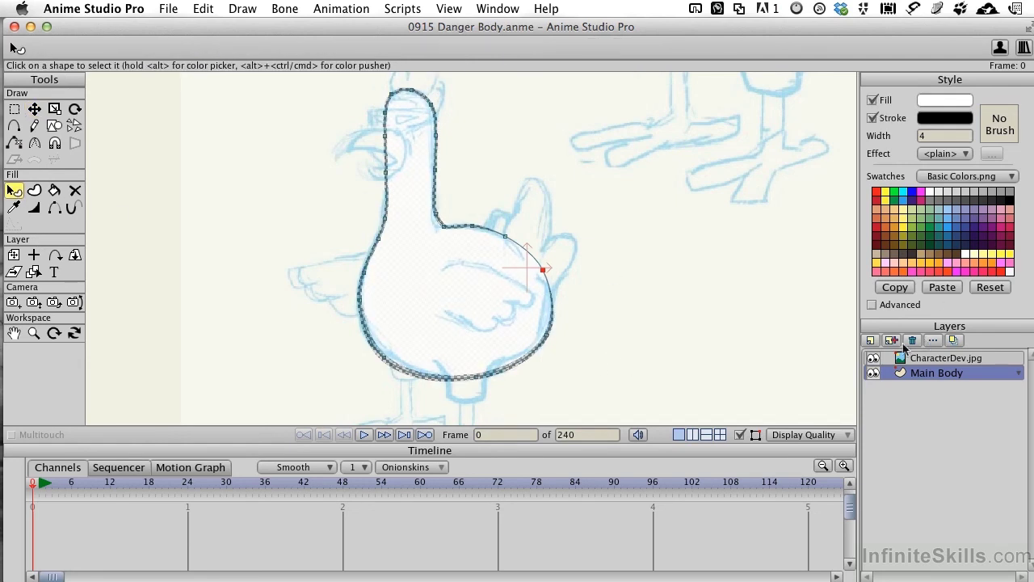
left_click(874, 359)
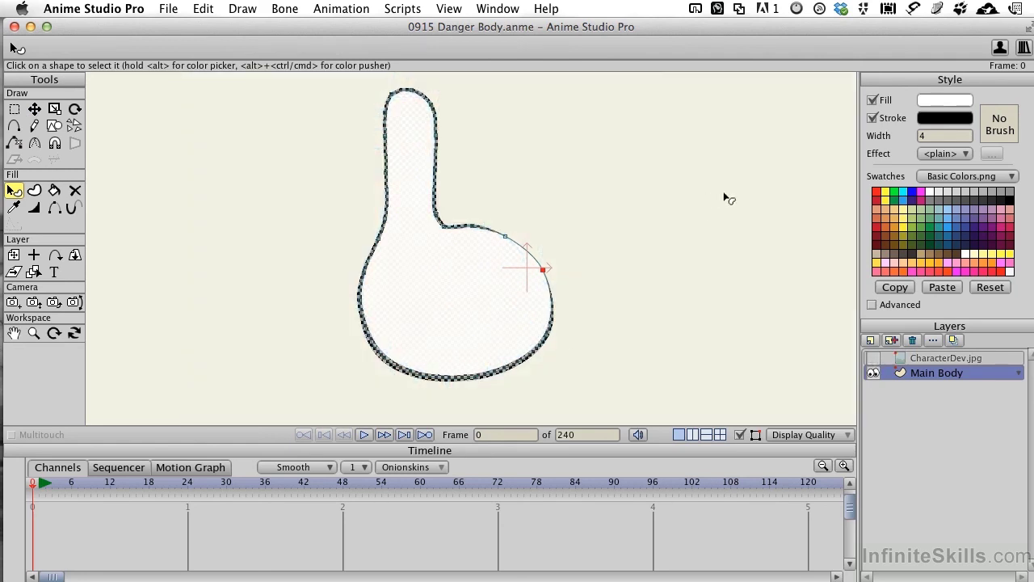
Set the body's fill colour to light gray E9E9E9 in the Color Picker.
left_click(945, 100)
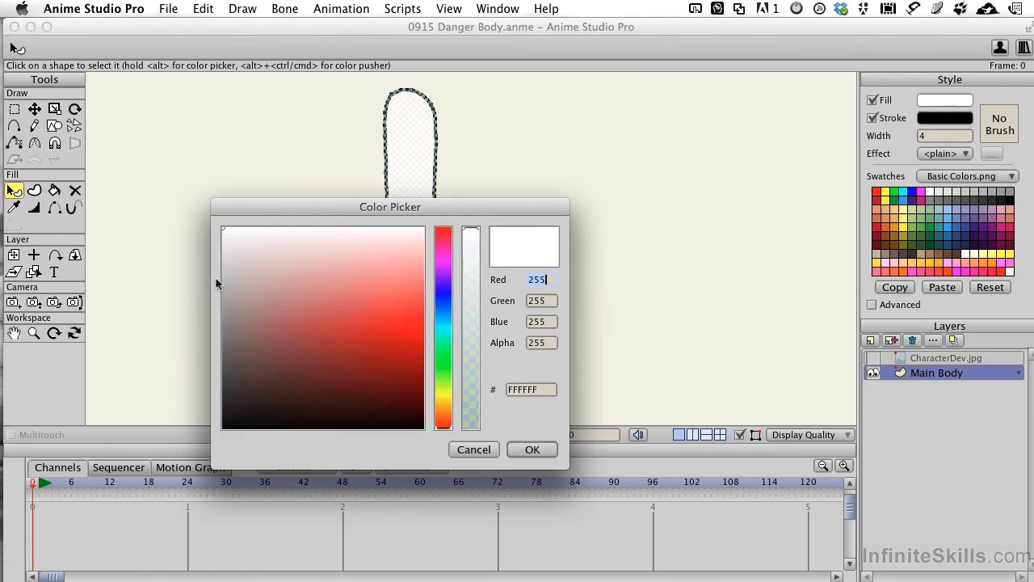
left_click_drag(227, 275, 210, 244)
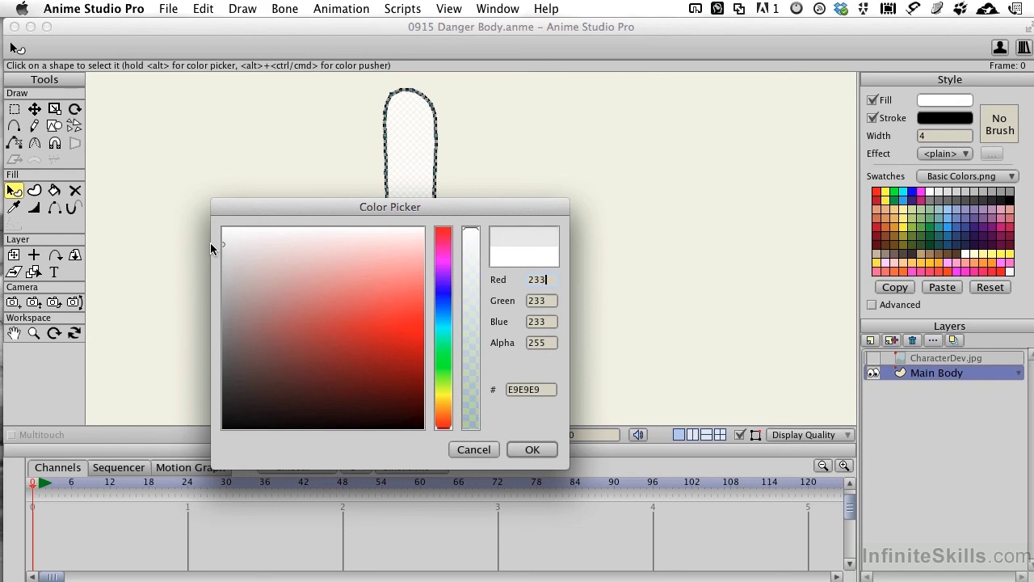
left_click(531, 449)
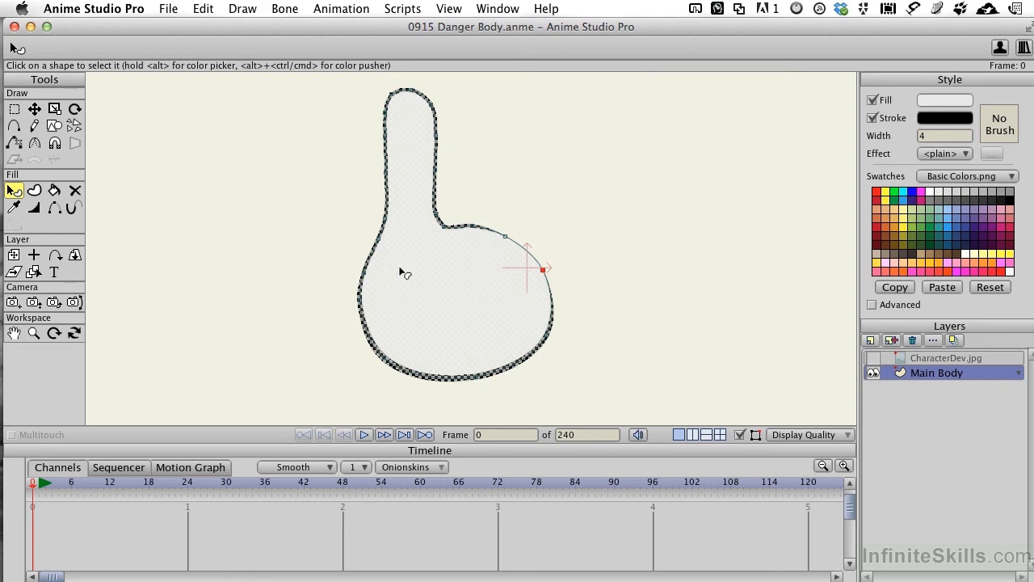
Give the body fill a Shaded effect with light angle 96.34 and a black shadow at alpha 49.
left_click(872, 306)
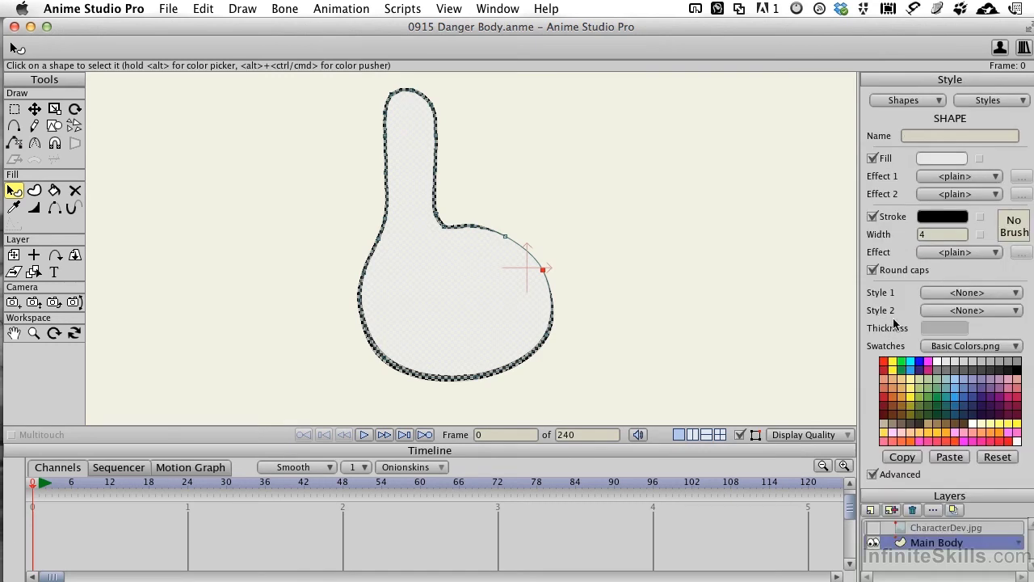
left_click(994, 177)
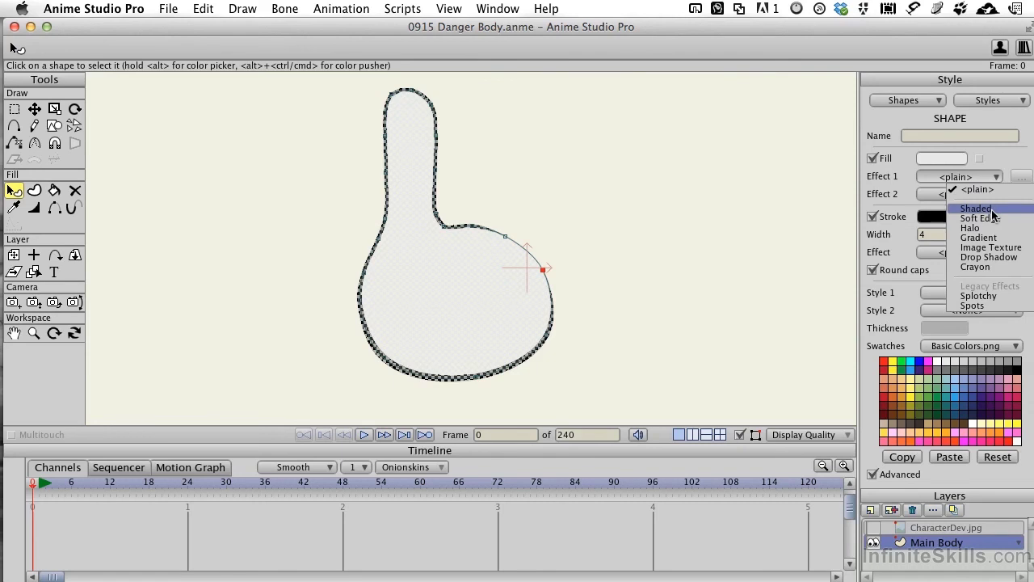
left_click(993, 211)
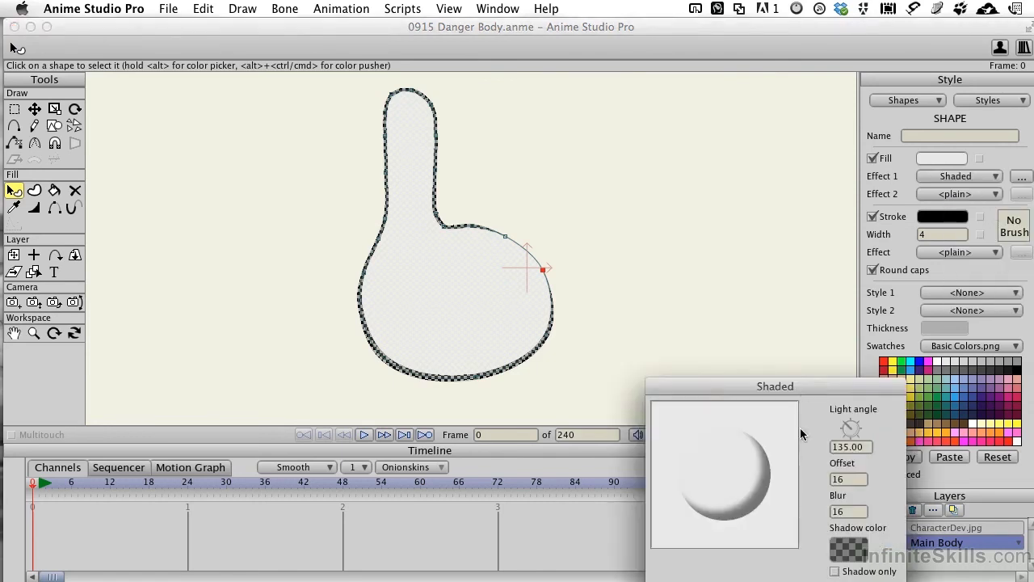
left_click(851, 427)
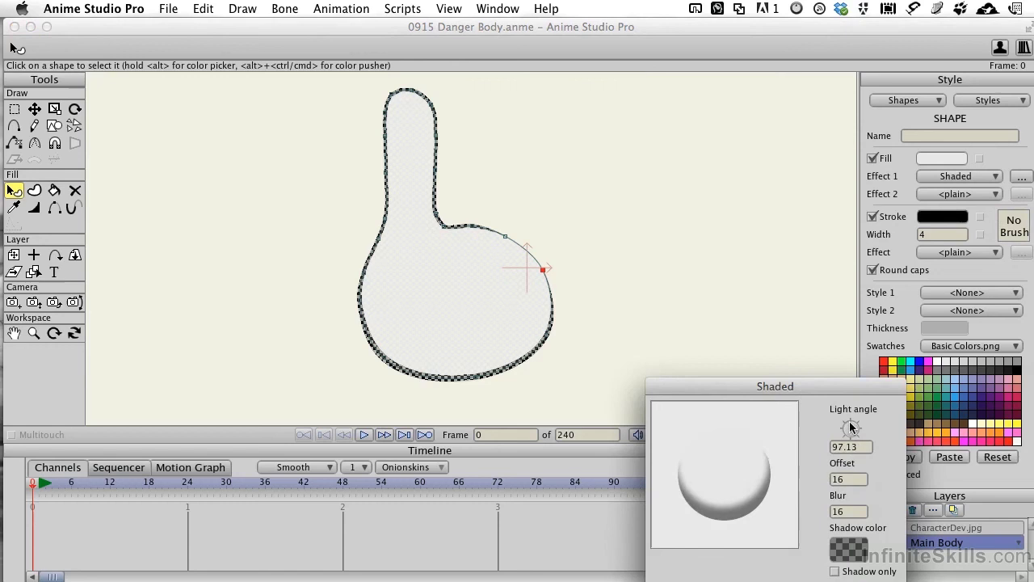
left_click(858, 551)
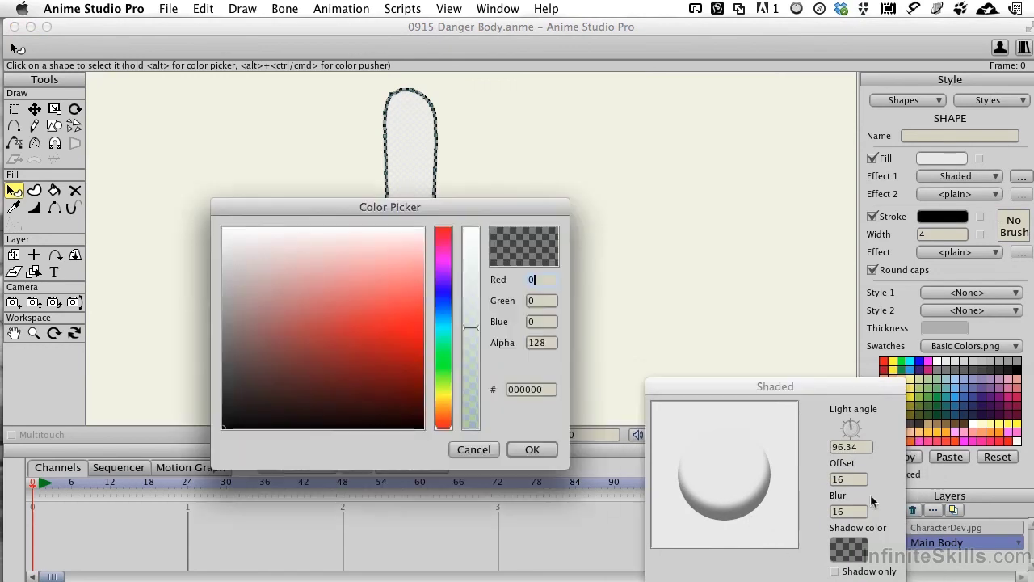
left_click_drag(472, 329, 474, 388)
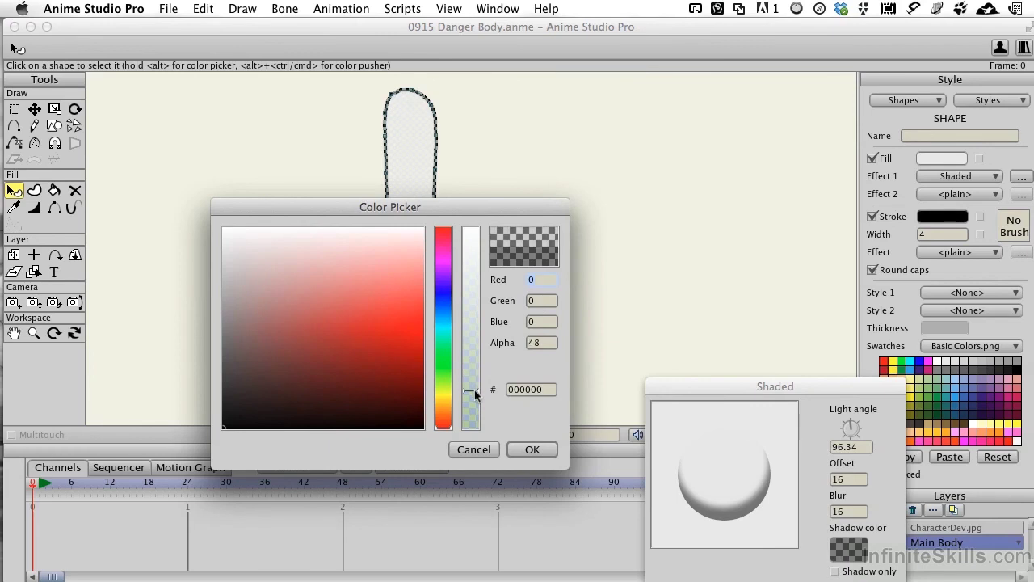
left_click(532, 450)
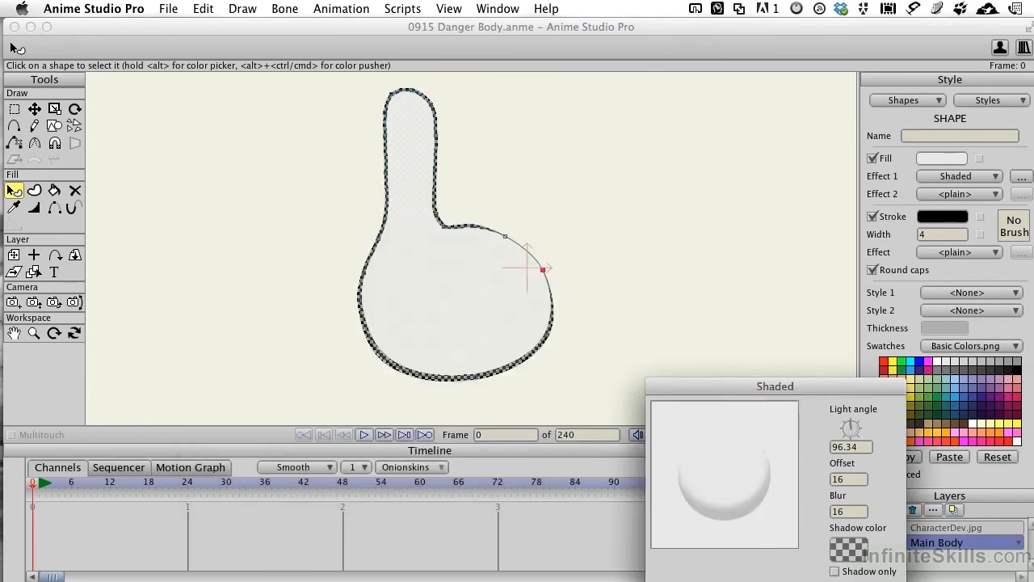
key("Return")
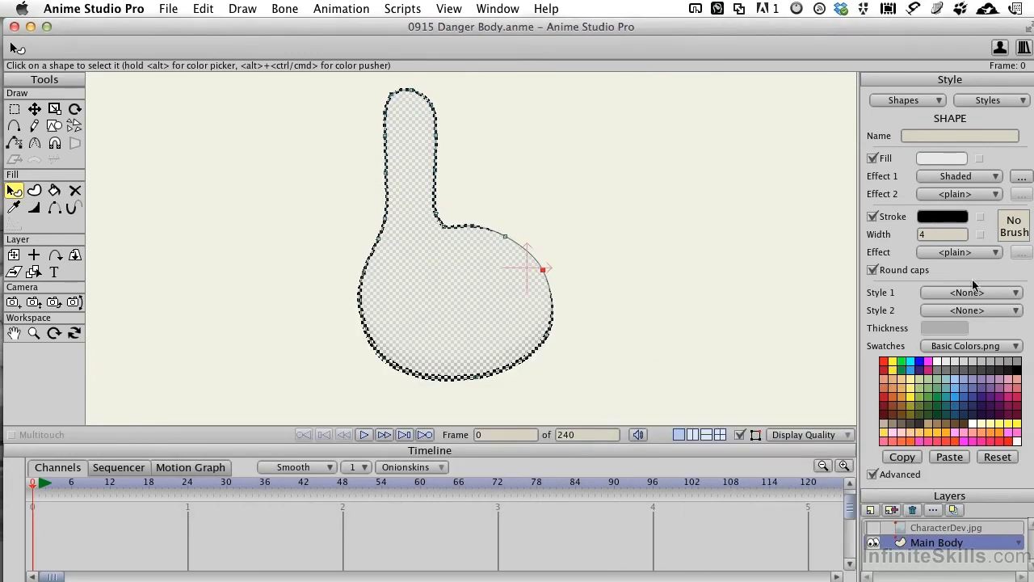
Set Effect 2 to a second Shaded effect with light angle 270.
left_click(984, 194)
left_click(969, 236)
left_click(984, 195)
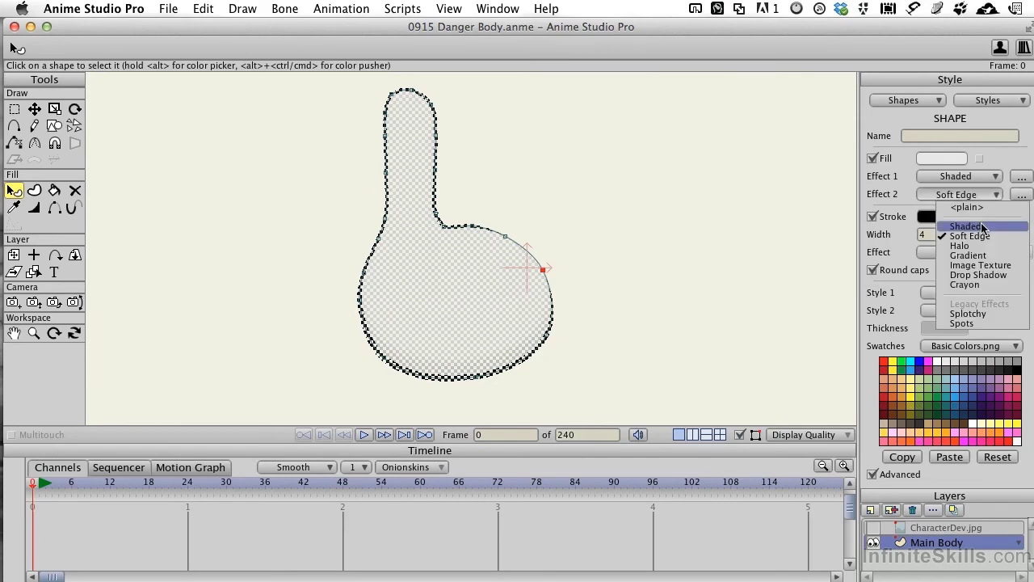
left_click(966, 226)
mouse_move(842, 404)
left_mouse_down()
mouse_move(831, 311)
mouse_move(826, 352)
left_mouse_up()
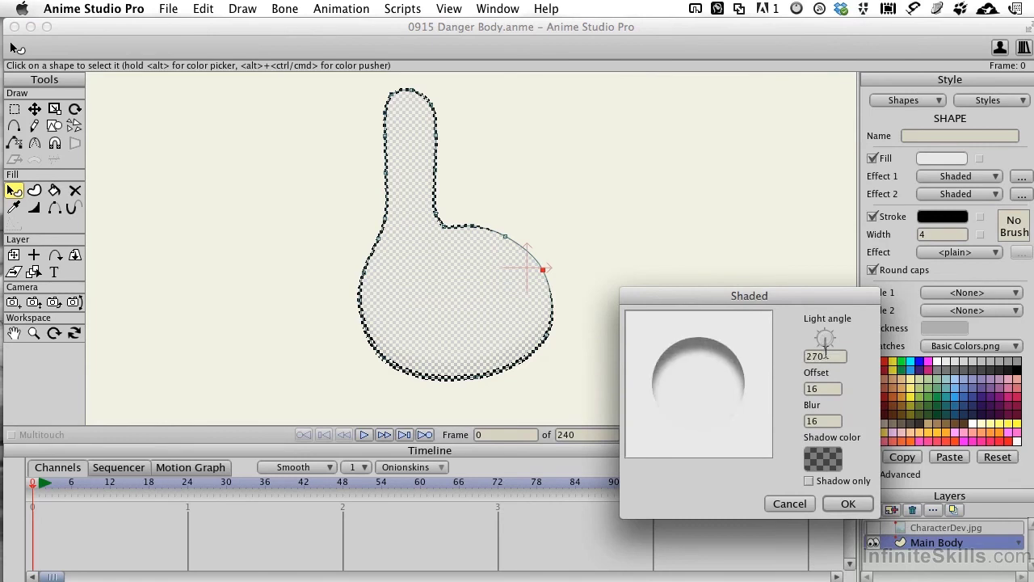
Make the second shadow white at alpha 82, then render a preview of the frame.
left_click(827, 458)
left_click_drag(231, 234, 207, 213)
left_click_drag(471, 328, 472, 364)
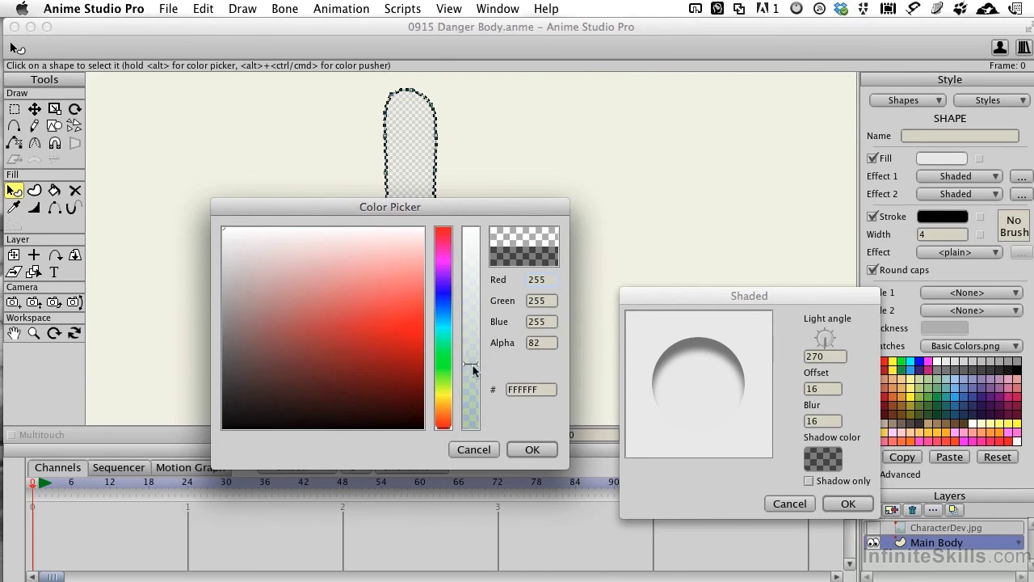
left_click(546, 449)
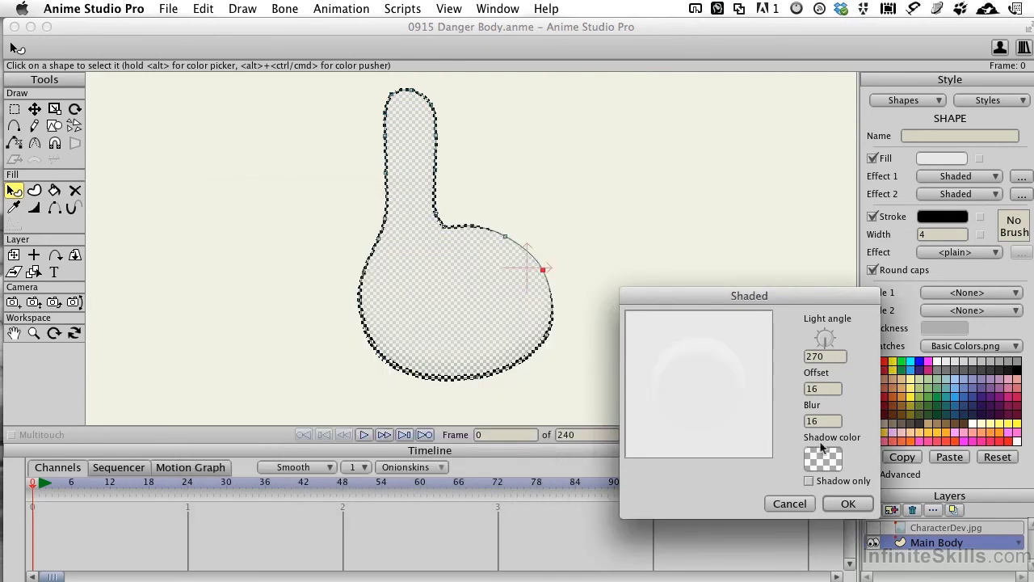
left_click(848, 504)
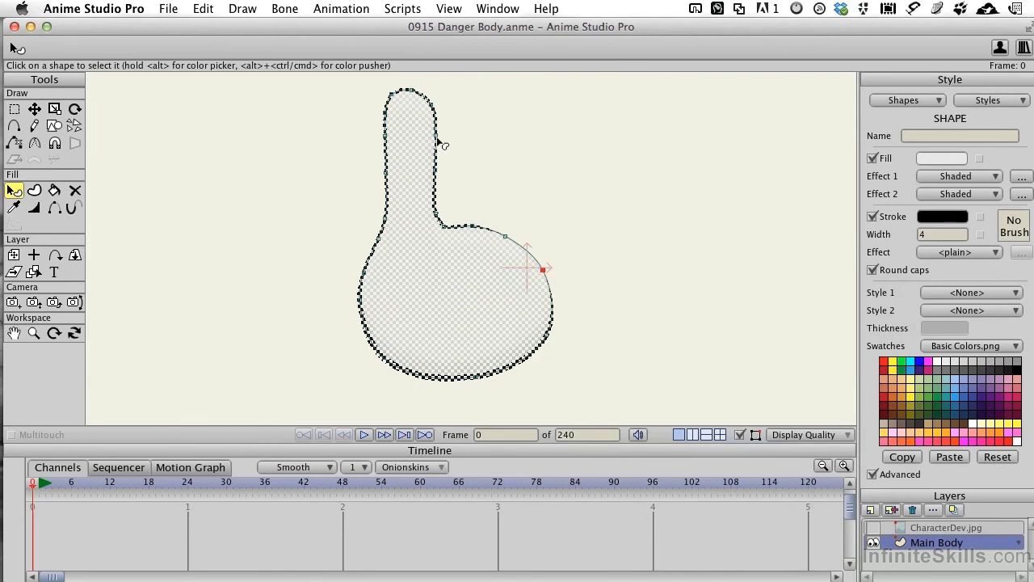
key("super+r")
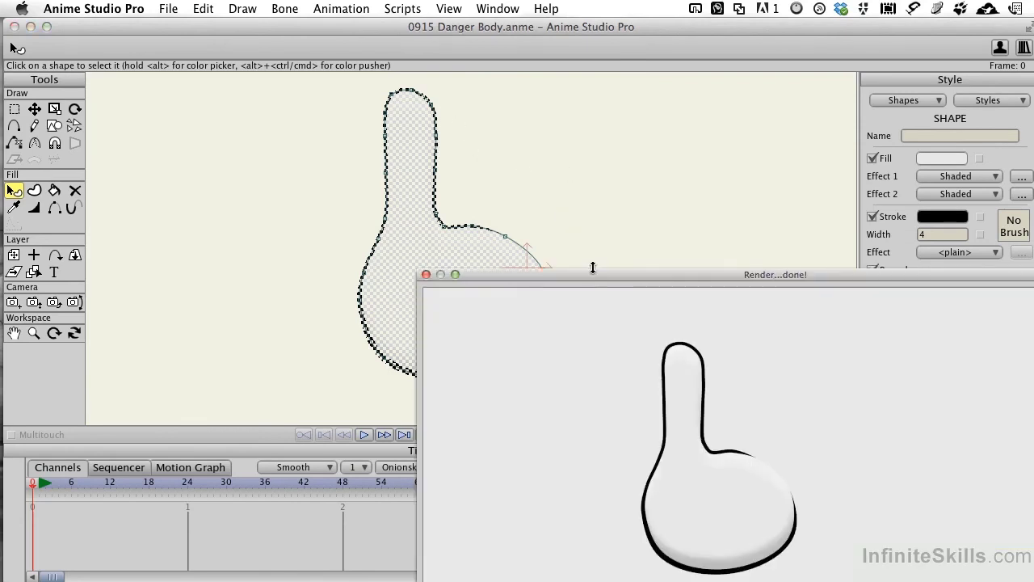
Move the Render window so the shaded light-gray chicken body is fully visible.
left_click_drag(593, 266, 420, 119)
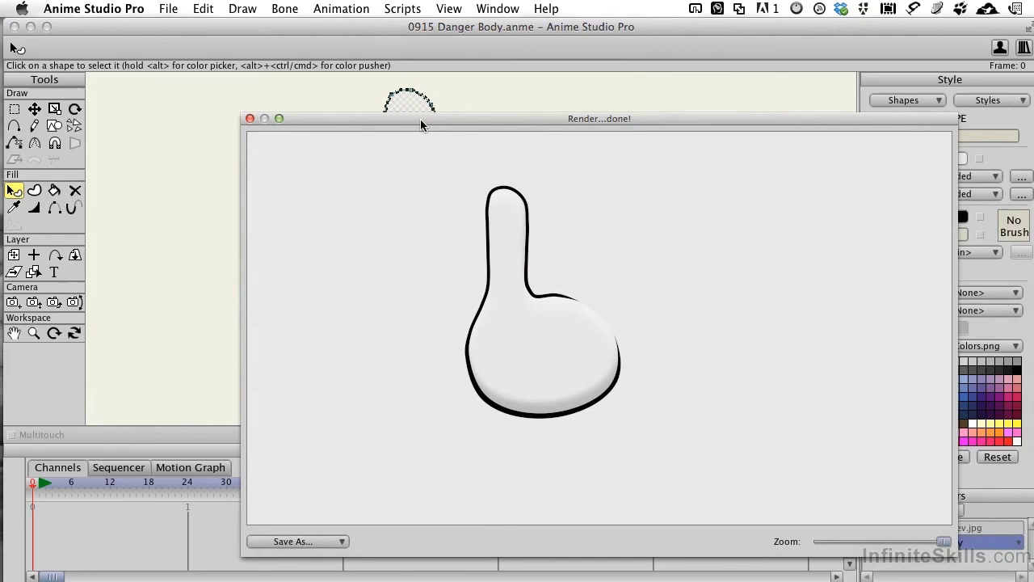